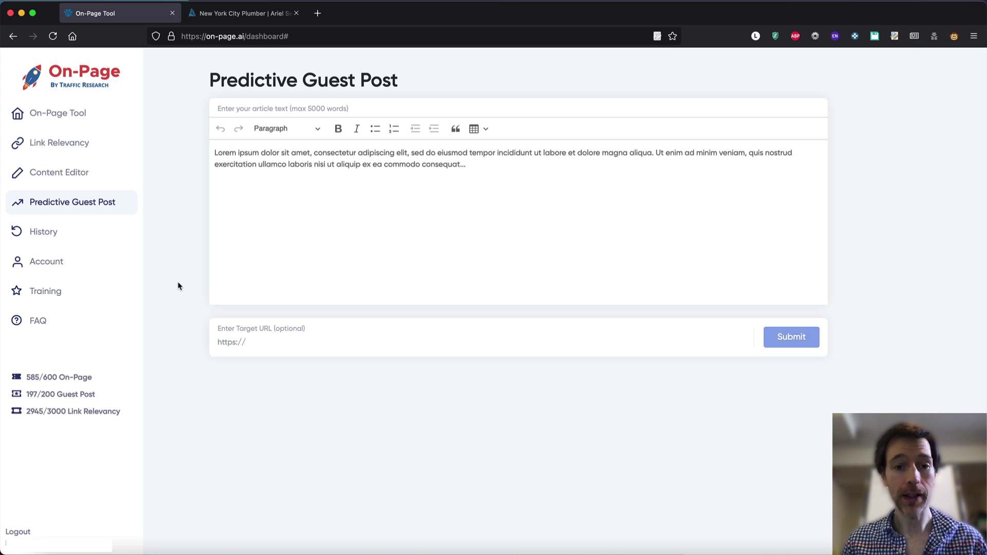
Switch to the New York City Plumber | Ariel tab and select its web address.
drag(208, 78, 399, 72)
click(399, 72)
click(331, 183)
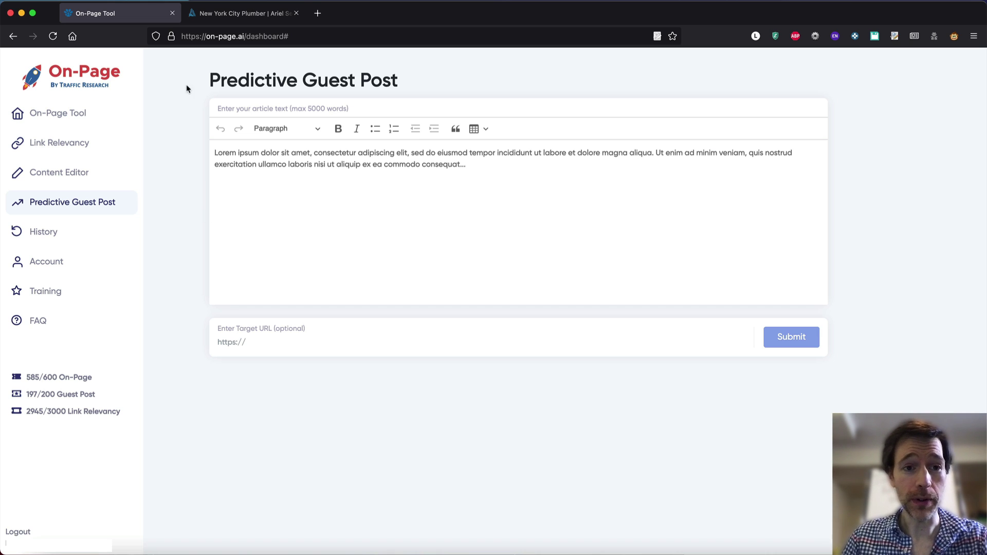
click(235, 16)
click(240, 36)
key(super+c)
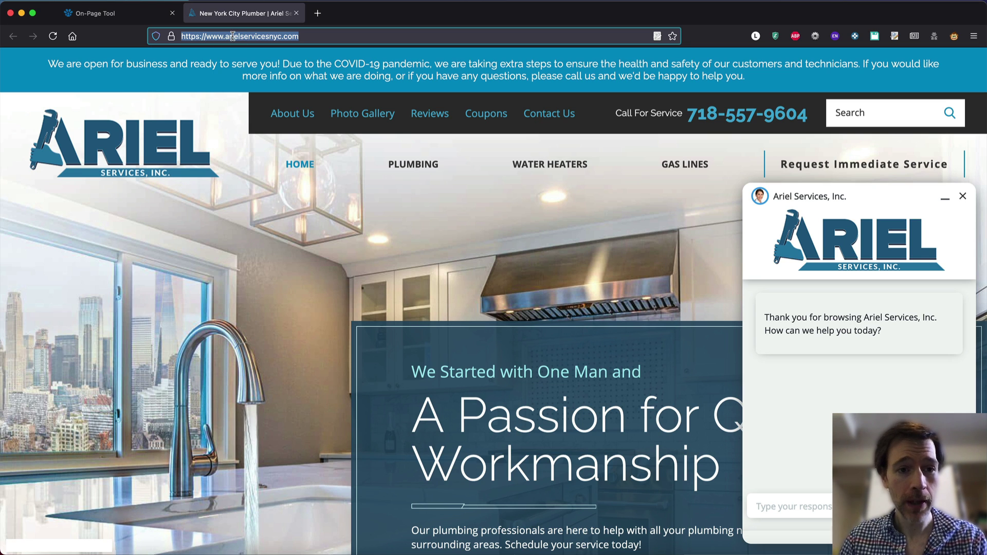
click(233, 36)
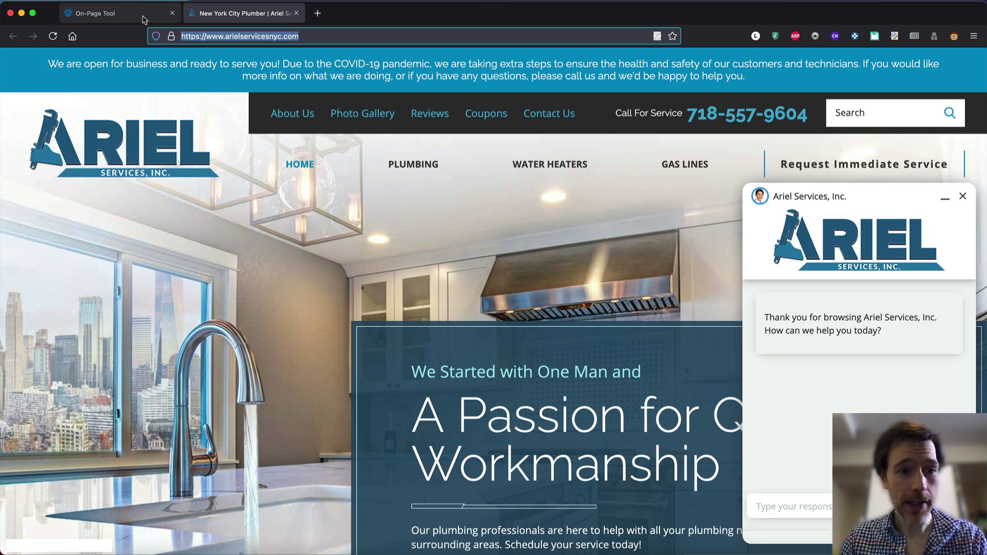
click(102, 14)
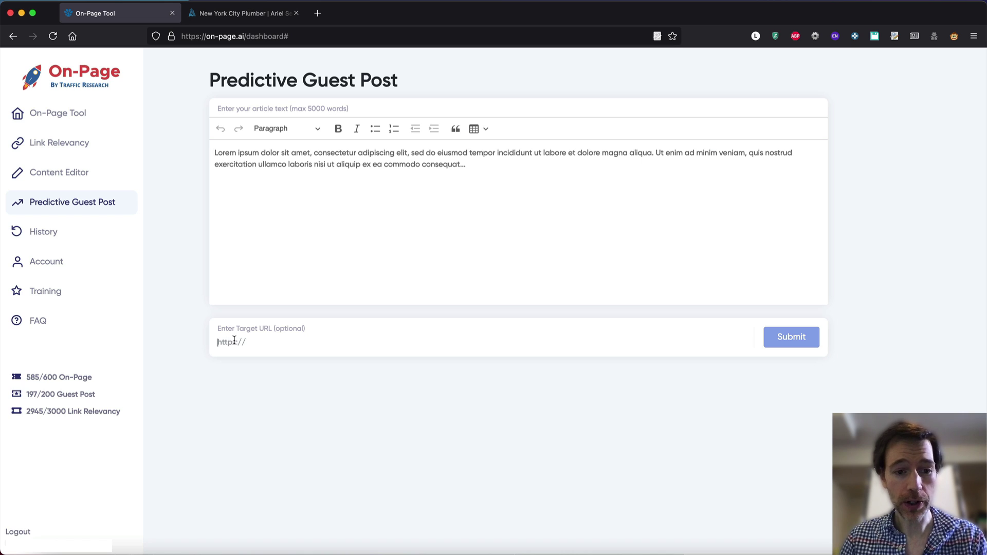
key(super+v)
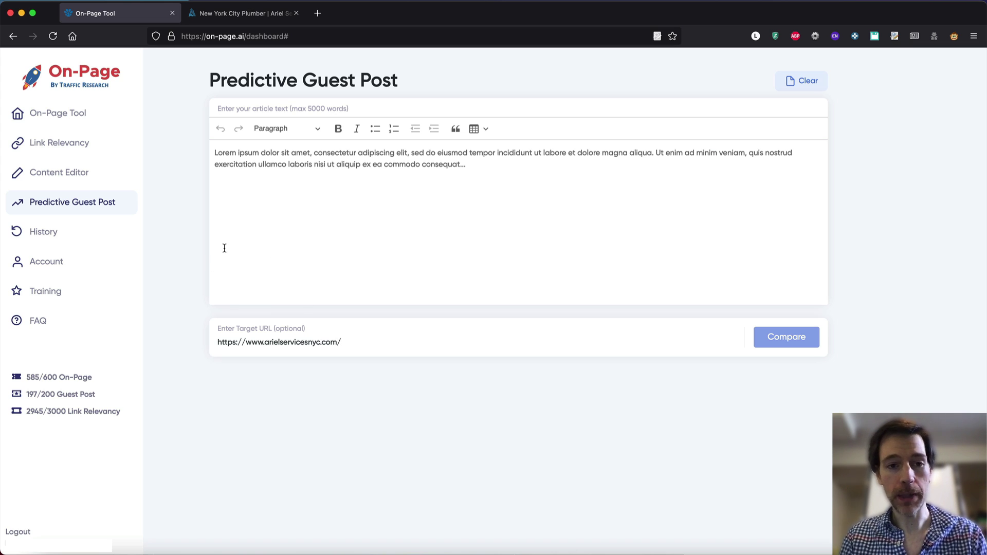
In a new private window, search Google for 'guest post for plumbers'.
key(super+shift+p)
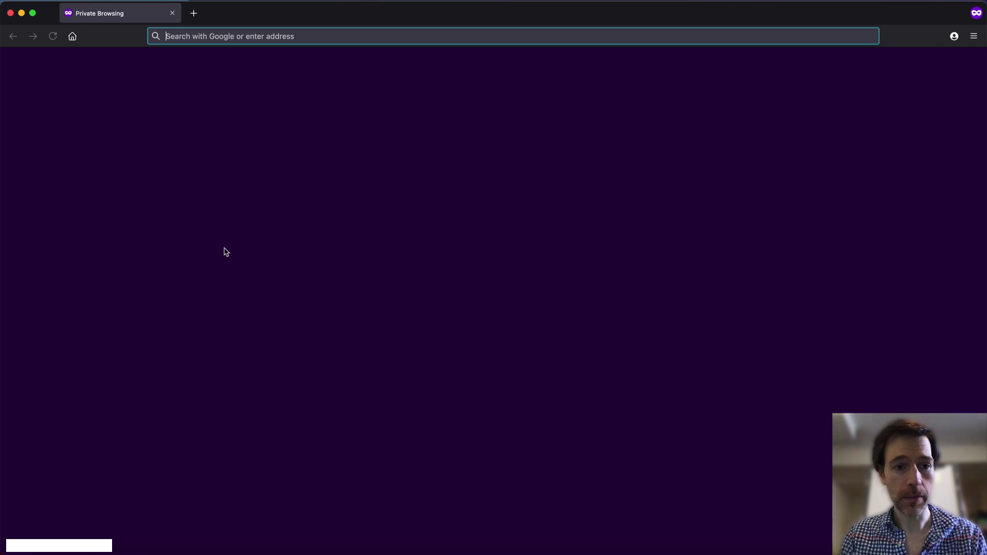
text(google.com)
key(Return)
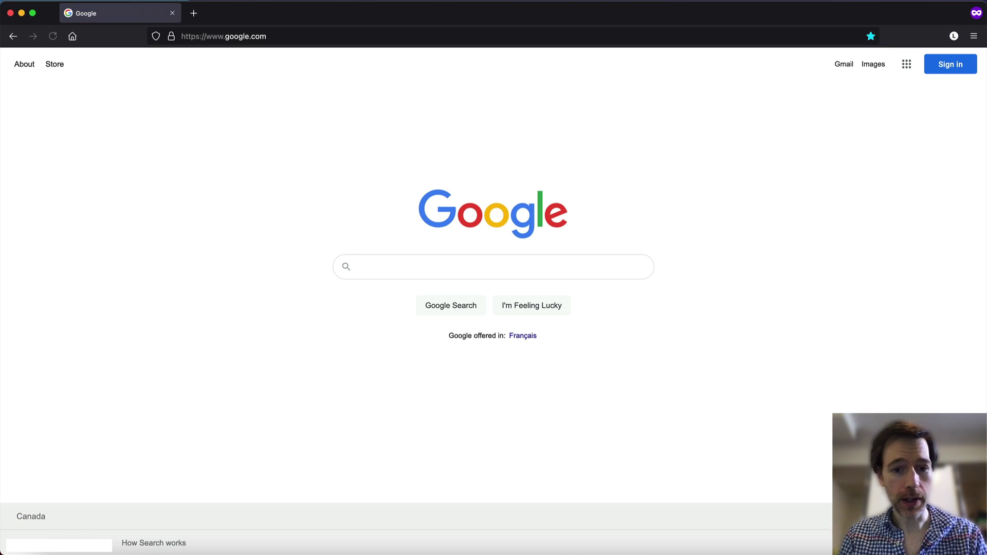
text(guest post )
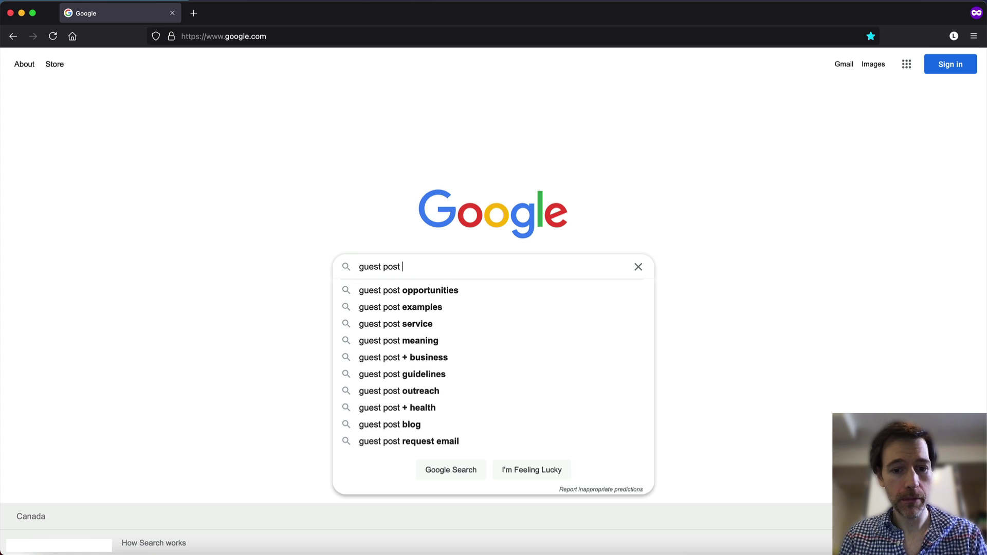
text(for plumbe)
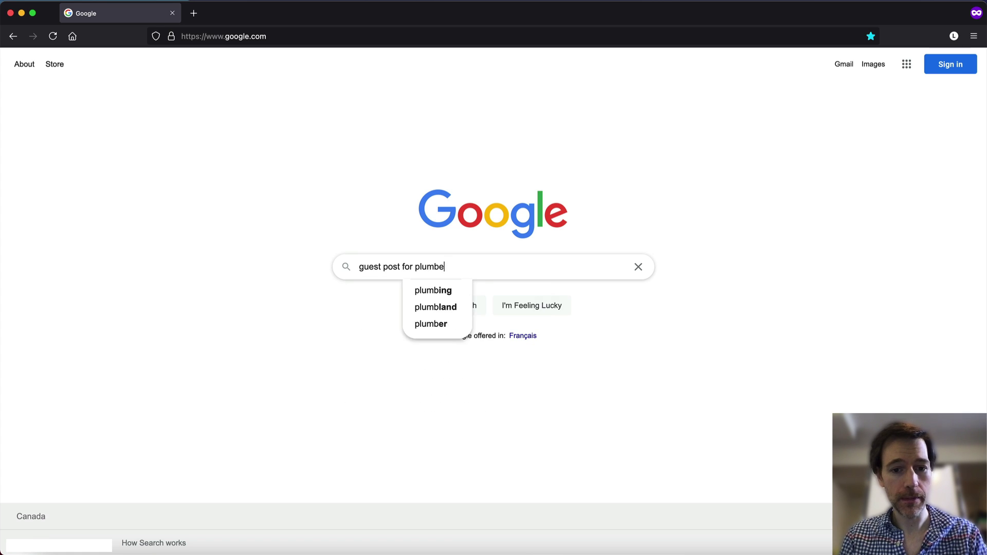
text(rs)
key(Return)
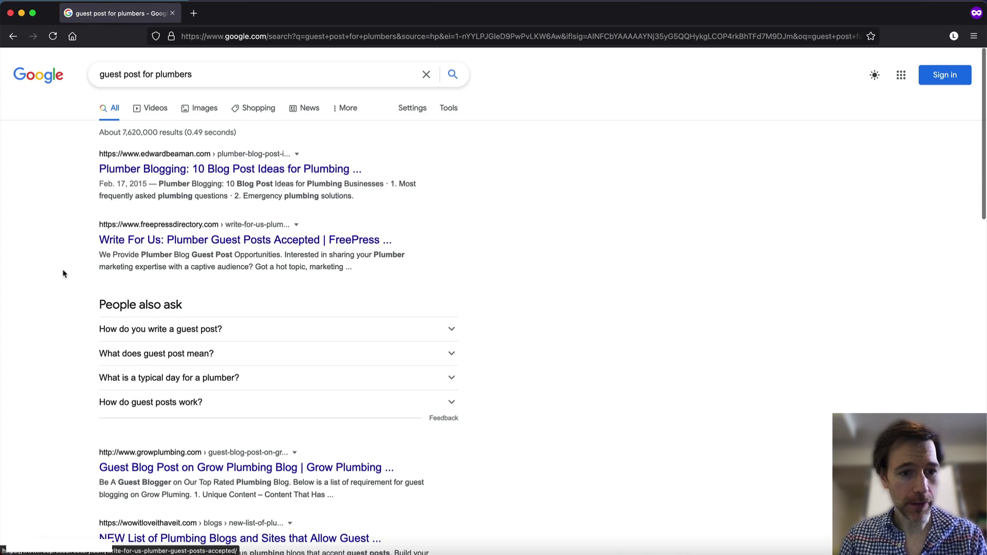
scroll(64, 274, down, 5)
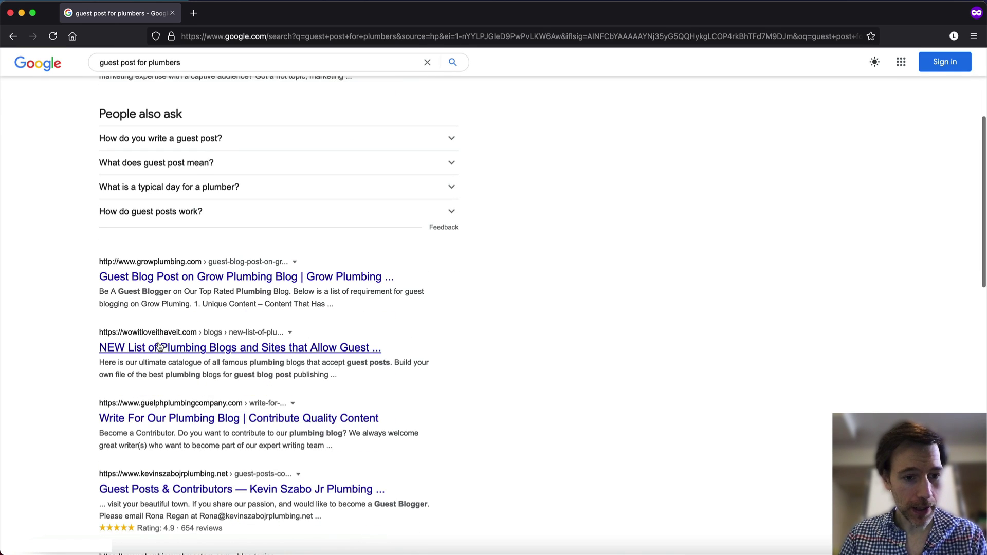
Open the plumbing blogs list and open theplumbinginfo.com in a new tab.
click(179, 350)
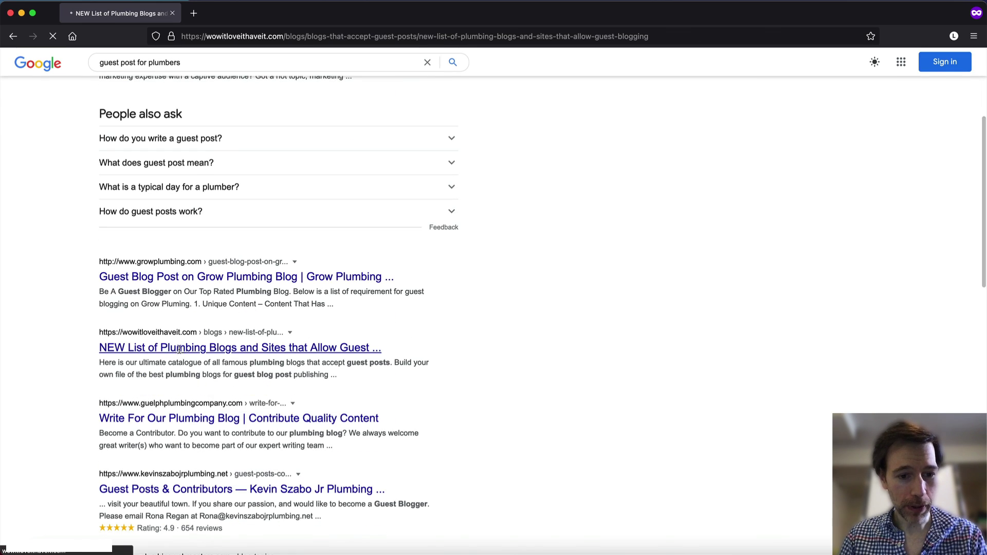
scroll(345, 333, down, 2)
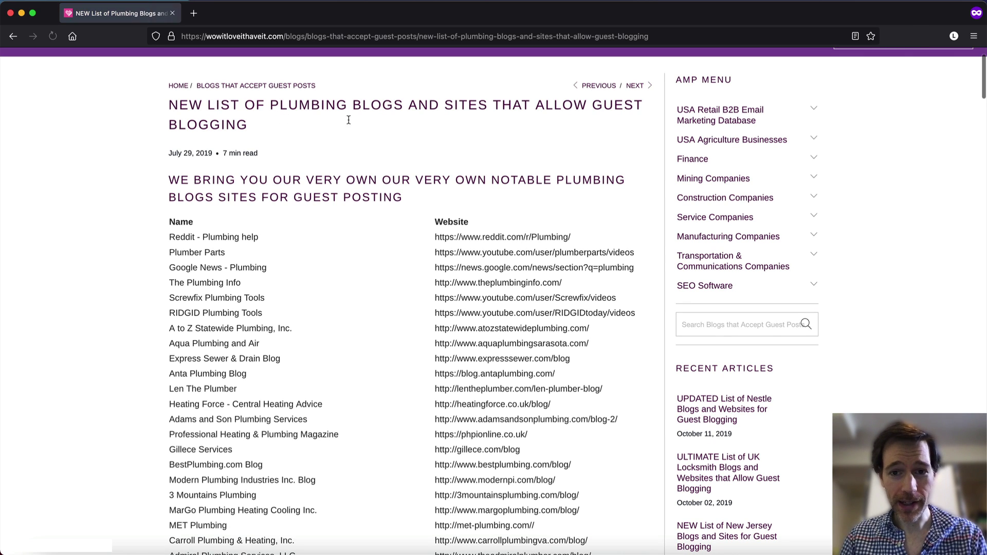
scroll(371, 221, down, 2)
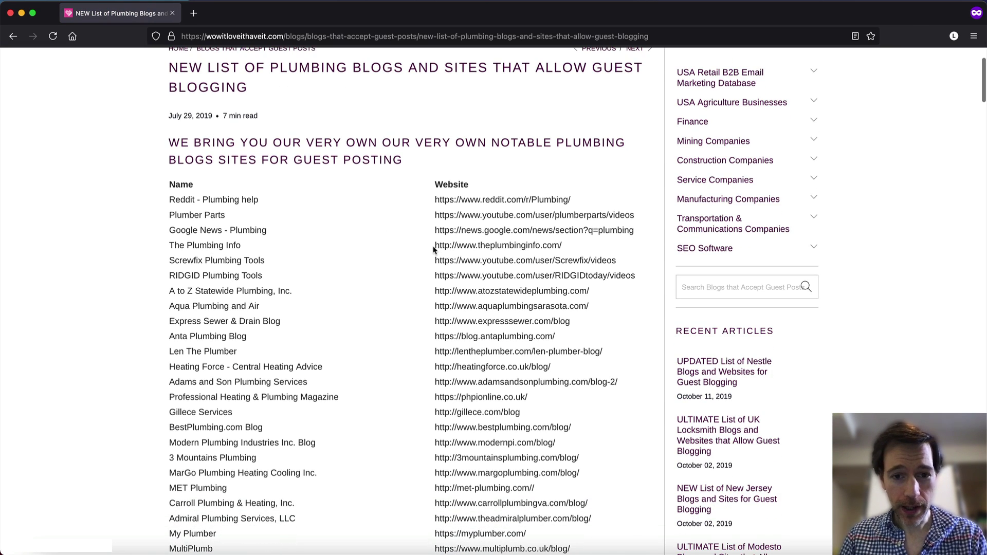
drag(434, 249, 565, 248)
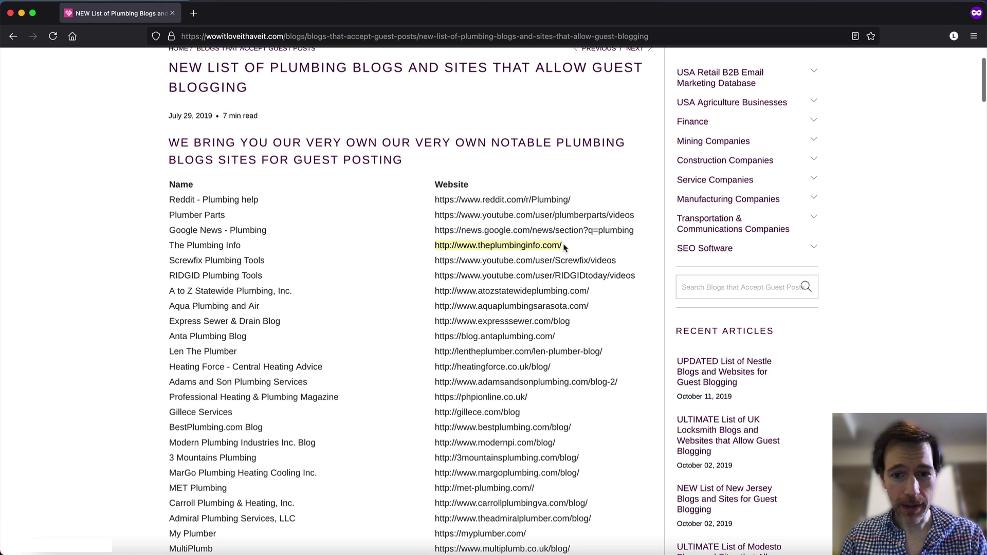
right_click(524, 246)
click(536, 263)
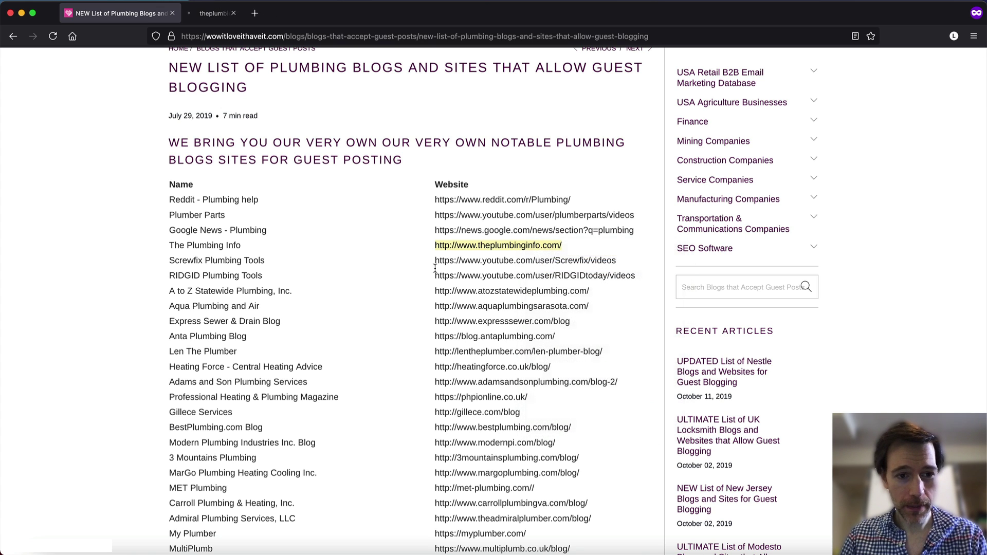
Browse The Plumbing Info site down to its Contact page, then return to its homepage.
click(245, 15)
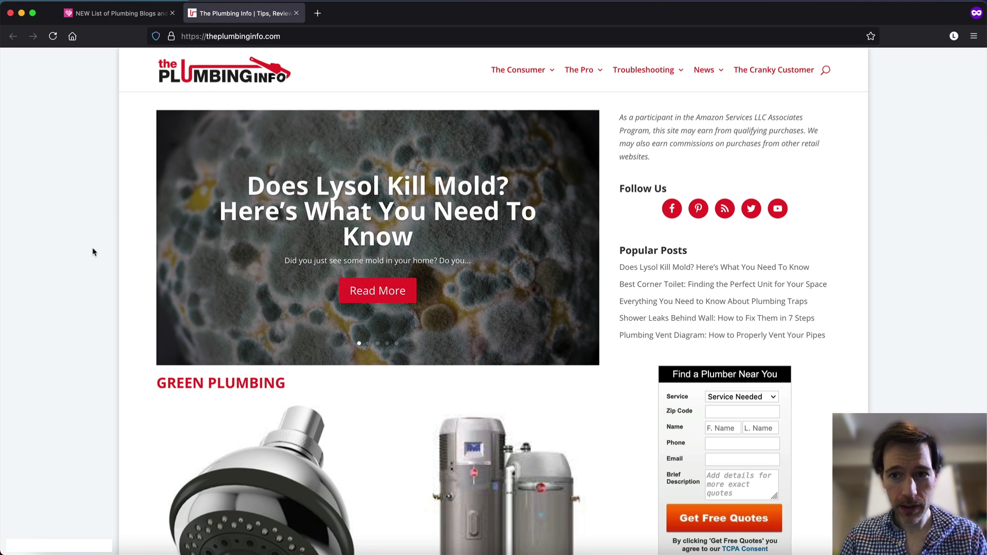
scroll(92, 252, down, 15)
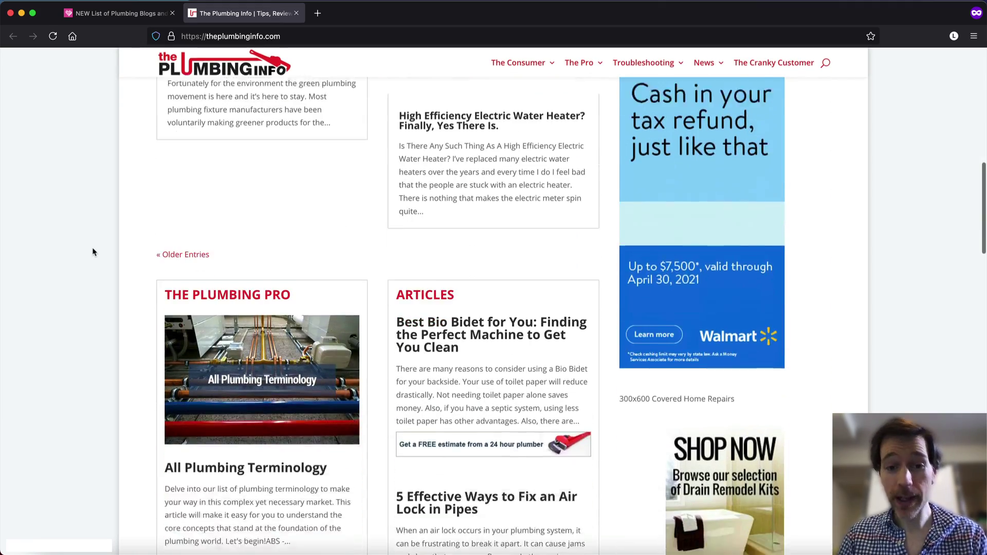
scroll(80, 275, down, 20)
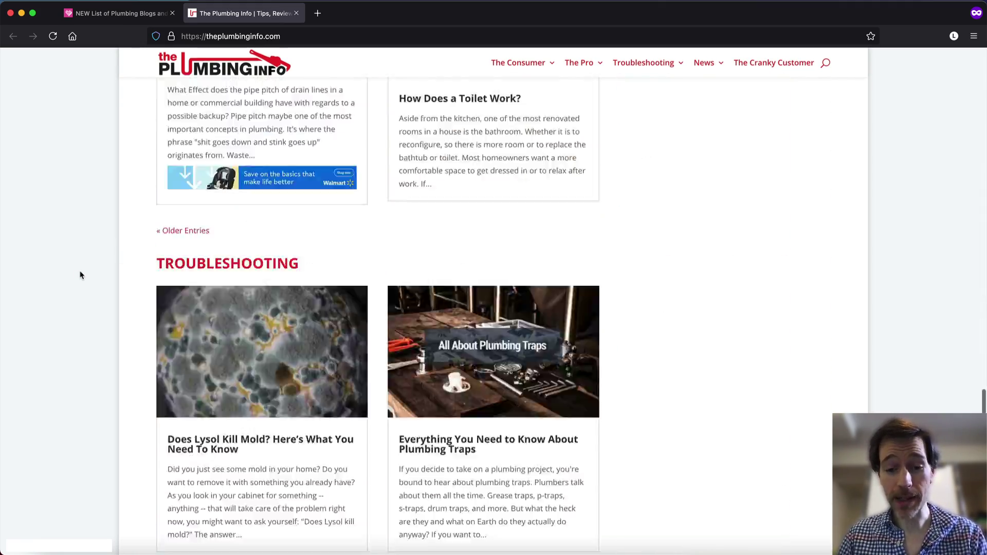
scroll(80, 275, up, 10)
scroll(80, 276, down, 10)
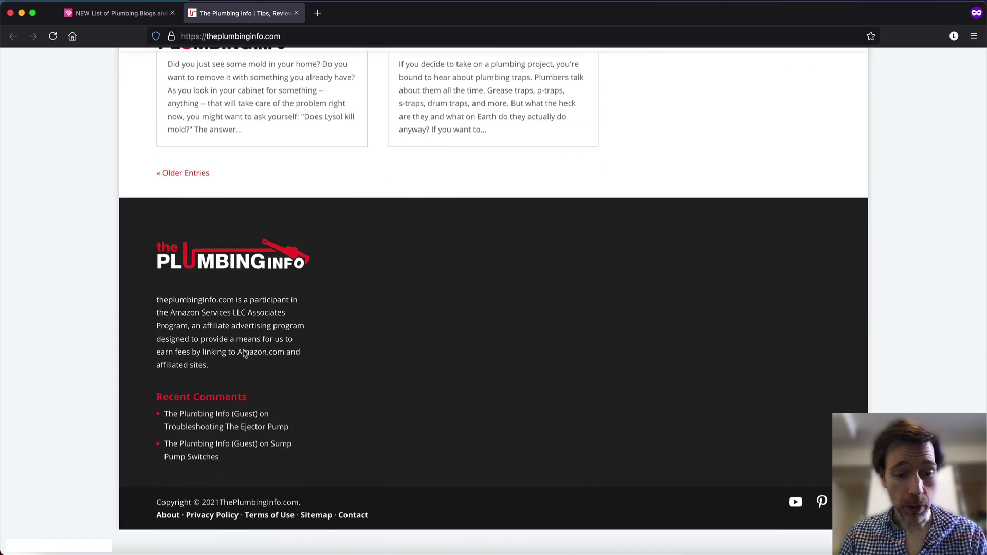
click(351, 541)
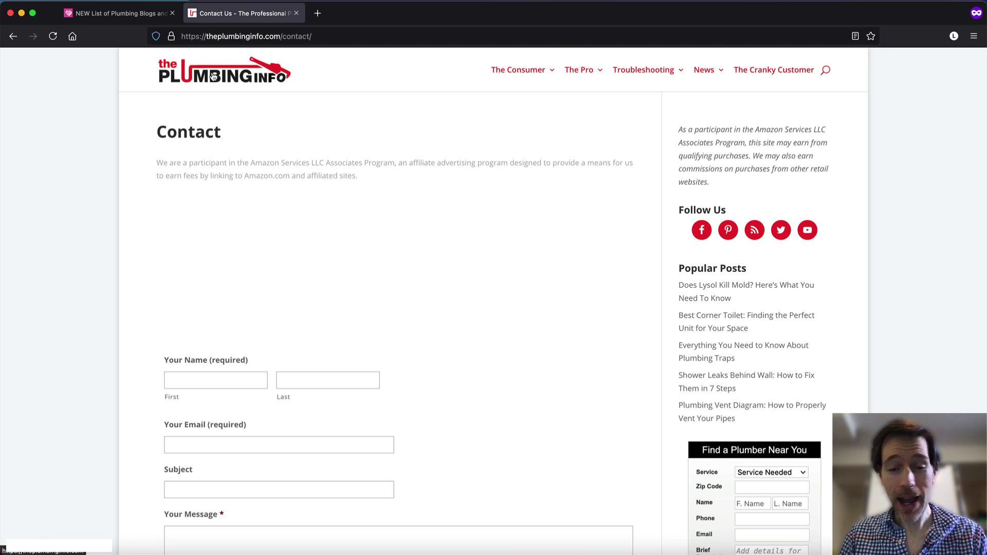
click(214, 76)
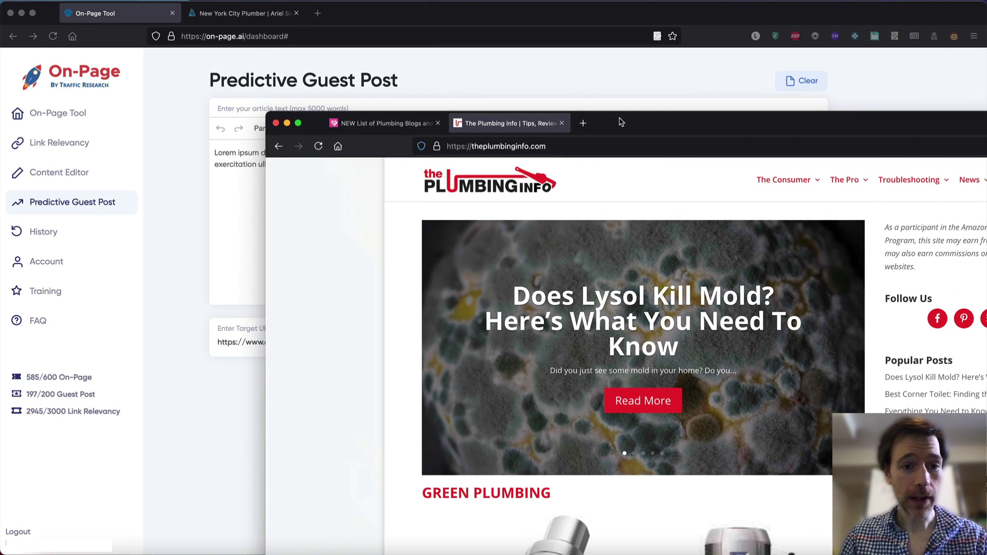
Copy the whole 'How to Become a Plumber' article from TextEdit into On-Page's article box.
click(187, 194)
key(super+Tab)
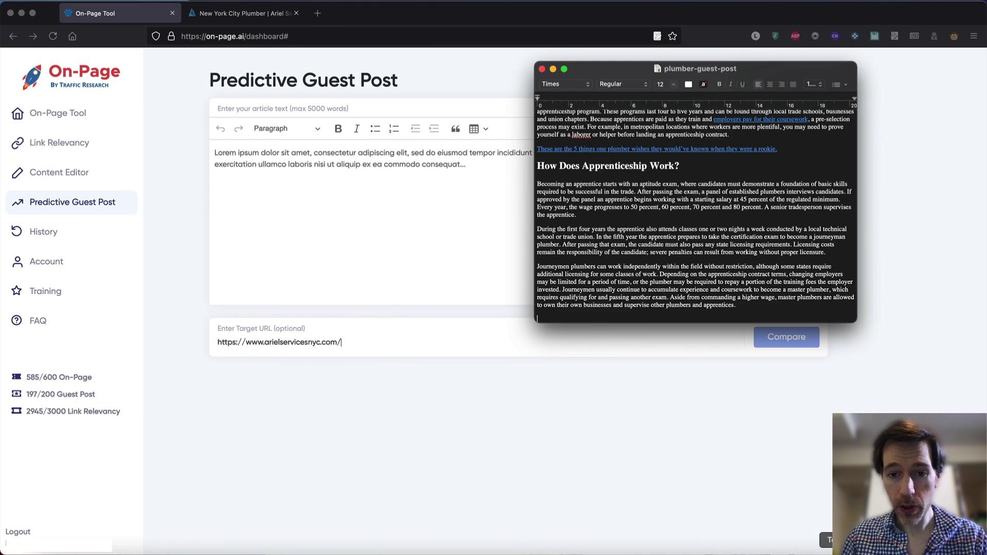
key(super+a)
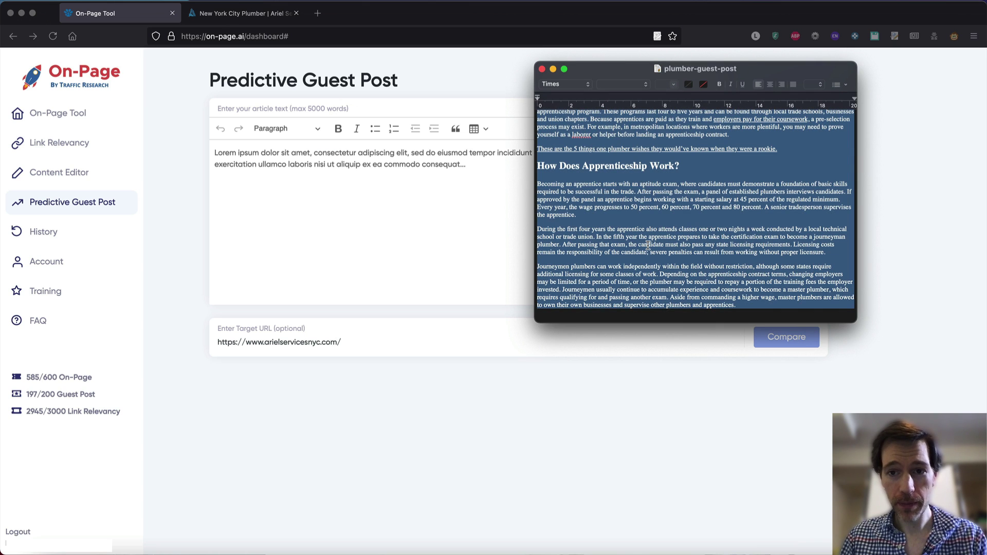
click(392, 208)
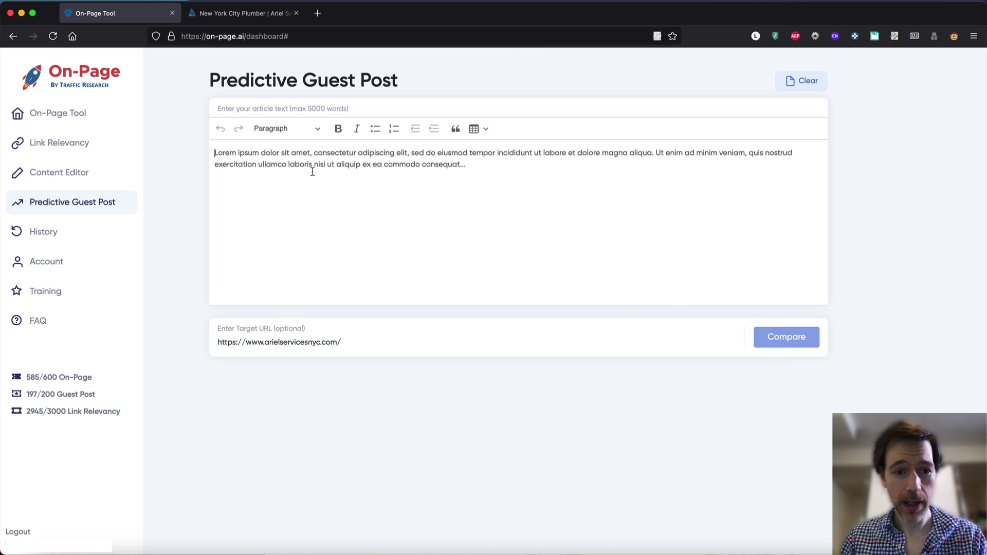
key(super+v)
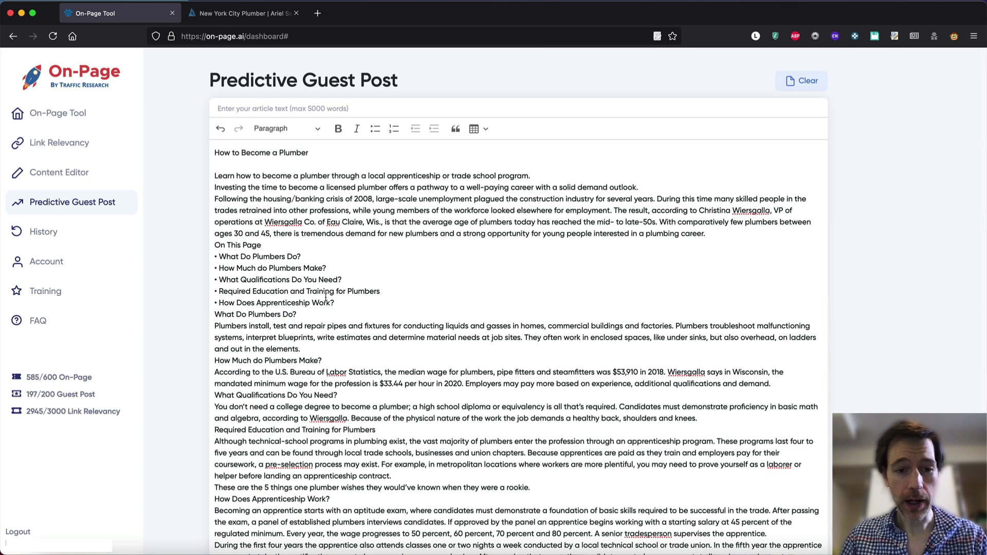
scroll(326, 298, down, 1)
scroll(267, 231, up, 1)
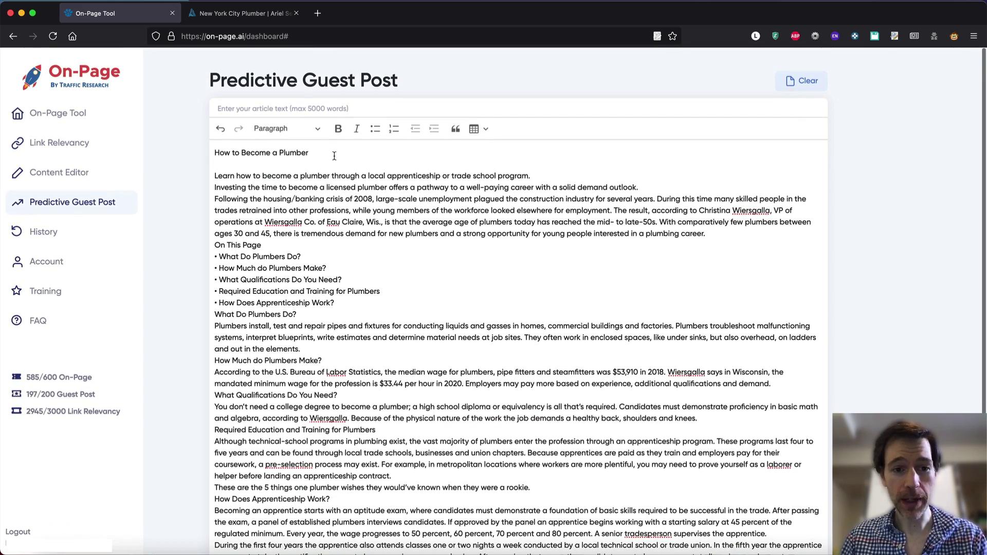
scroll(329, 270, down, 5)
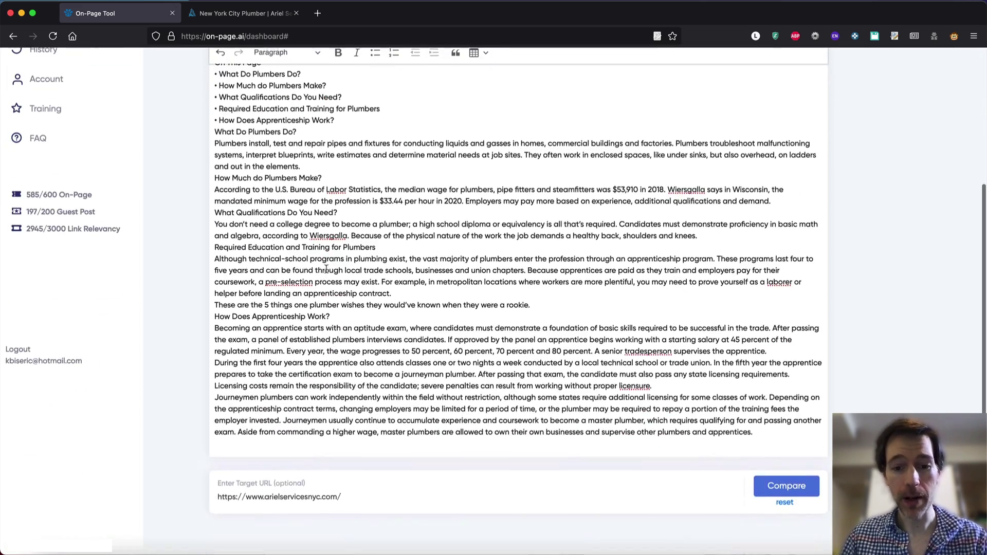
drag(352, 503, 206, 501)
click(432, 502)
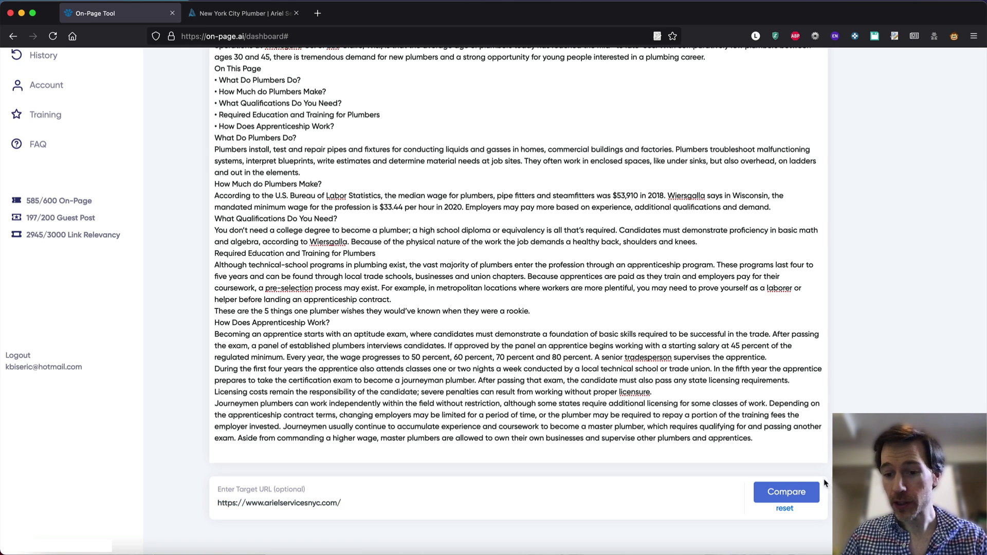
click(791, 491)
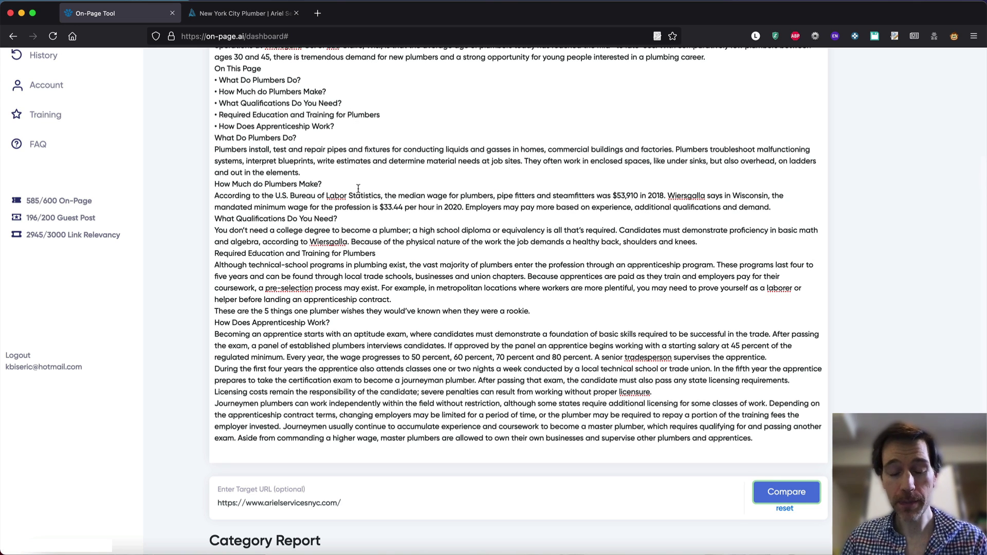
Inspect the Category Report's article confidence of 98 and both rows' predicted categories.
scroll(358, 188, down, 5)
scroll(358, 189, down, 1)
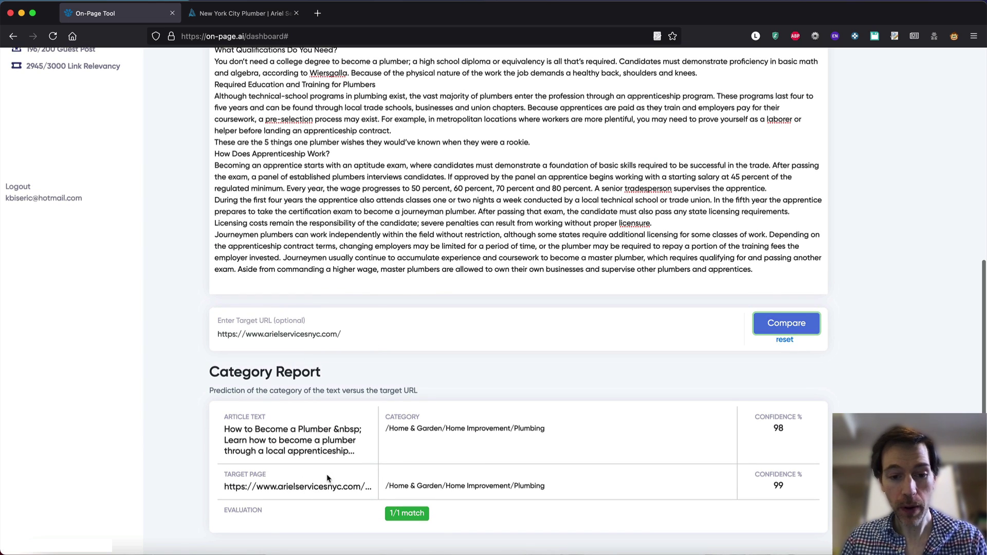
double_click(776, 430)
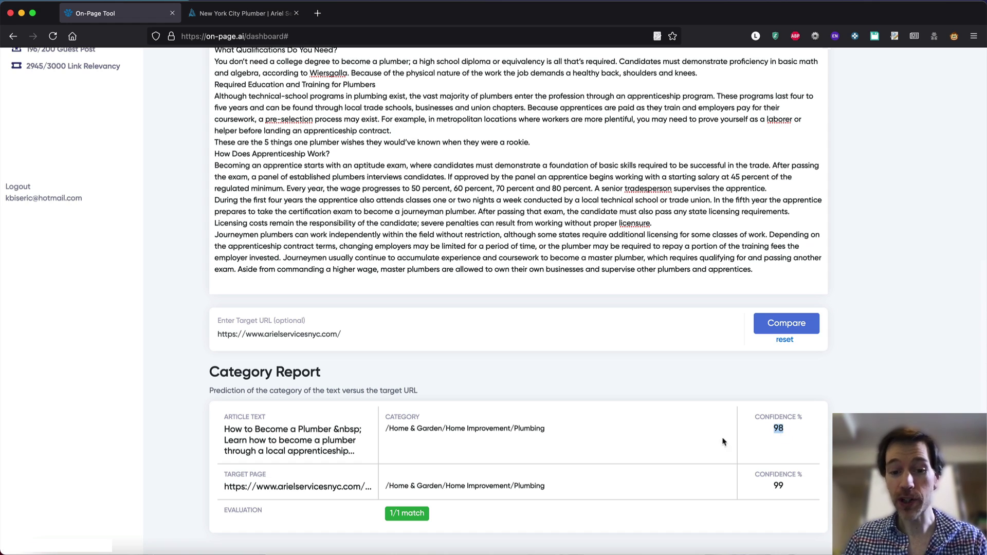
click(572, 438)
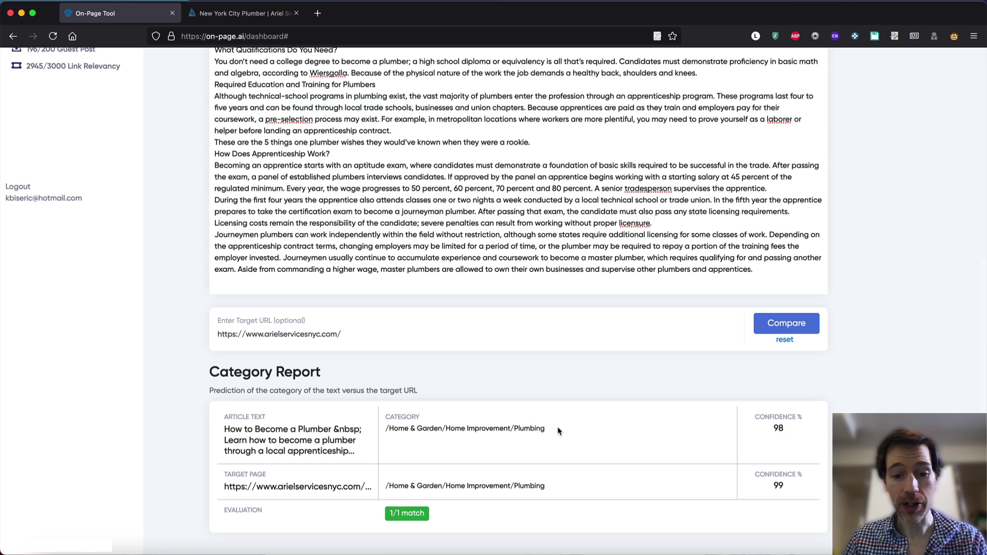
mouse_move(558, 429)
mouse_down()
mouse_move(366, 428)
mouse_move(561, 431)
mouse_up()
click(419, 245)
click(560, 431)
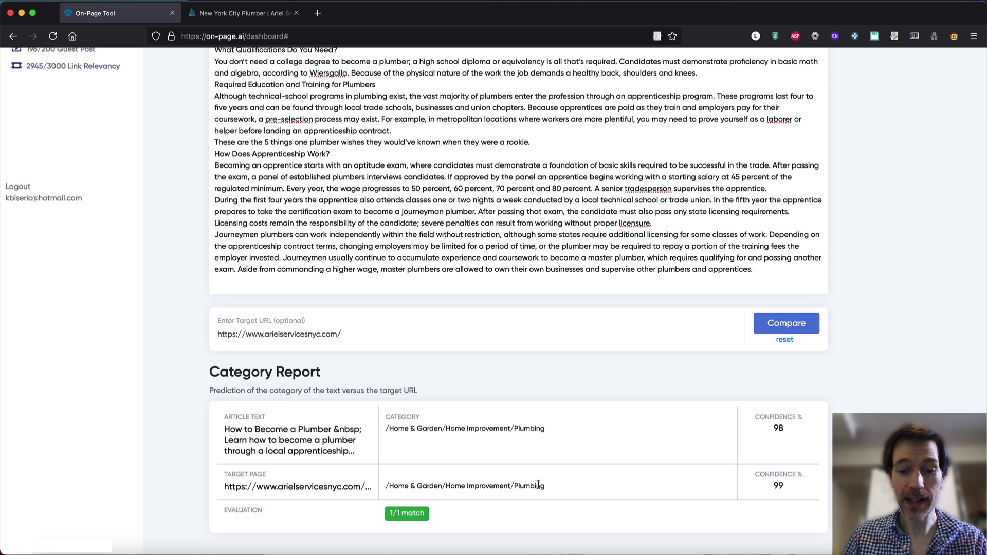
drag(551, 486, 386, 486)
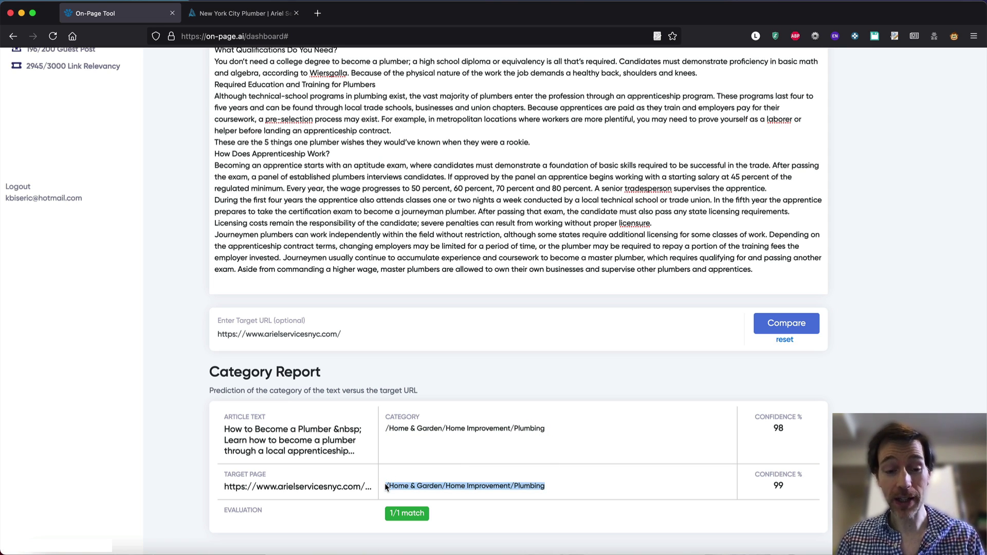
click(415, 486)
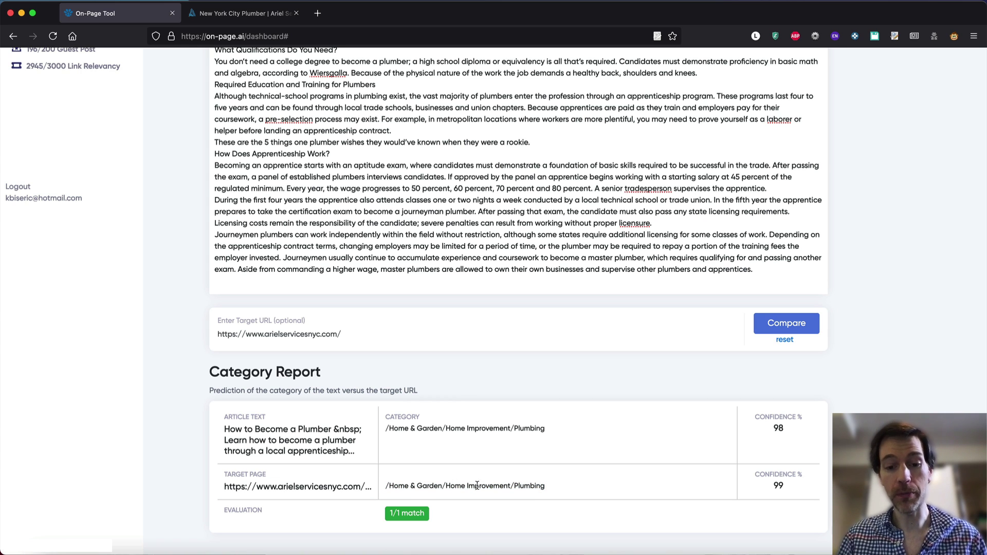
Confirm both rows read /Home & Garden/Home Improvement/Plumbing, evaluated as a 1/1 match.
scroll(544, 194, down, 2)
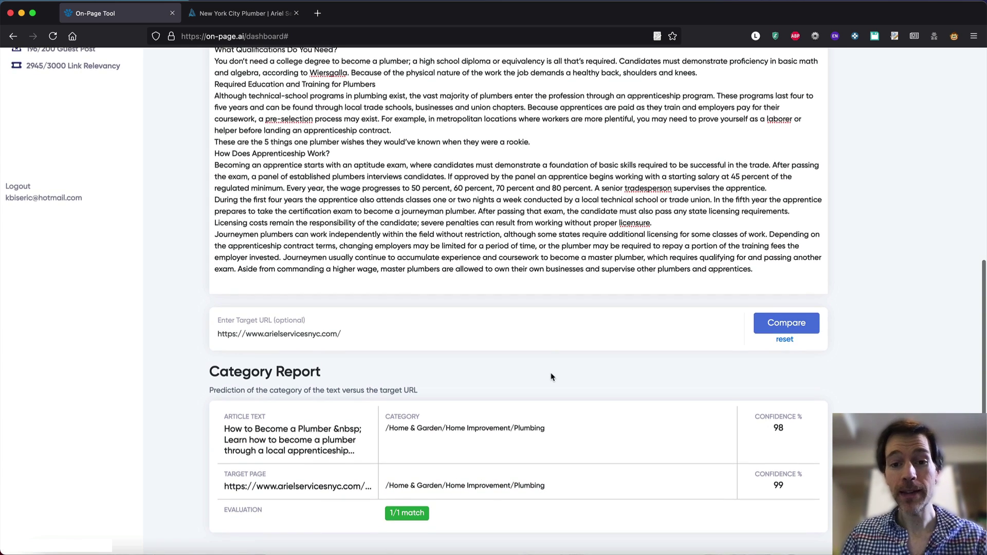
click(544, 193)
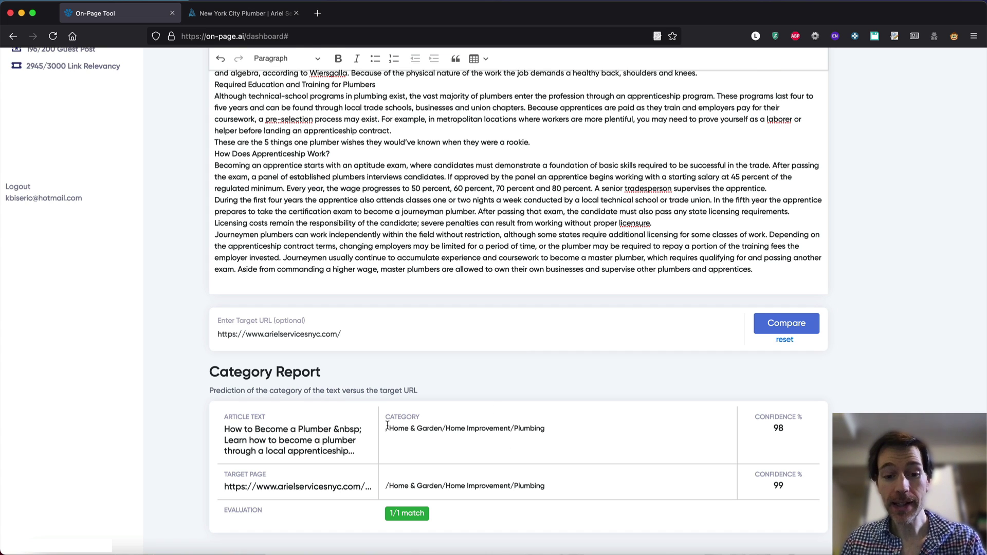
drag(386, 427, 390, 427)
drag(576, 422, 569, 430)
drag(549, 486, 385, 484)
click(389, 483)
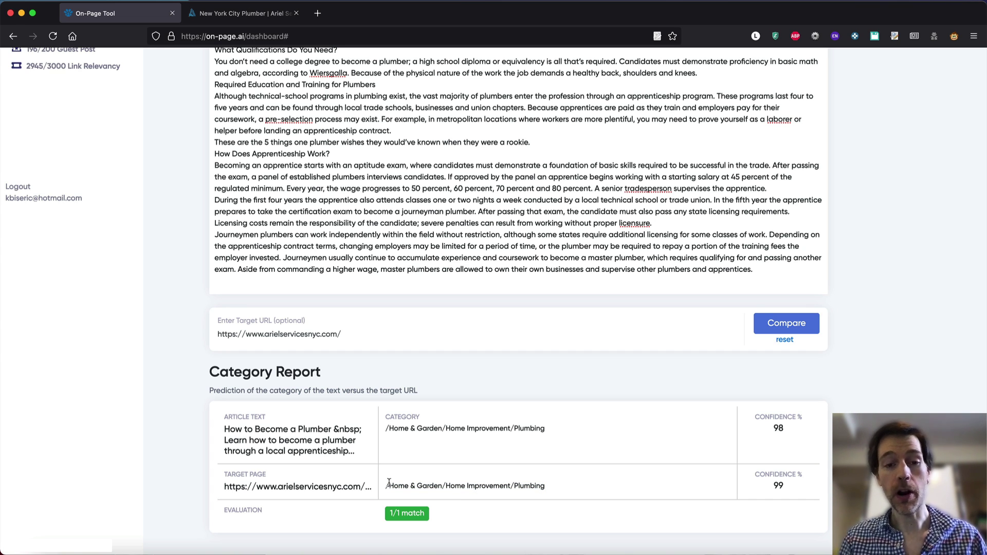
click(398, 263)
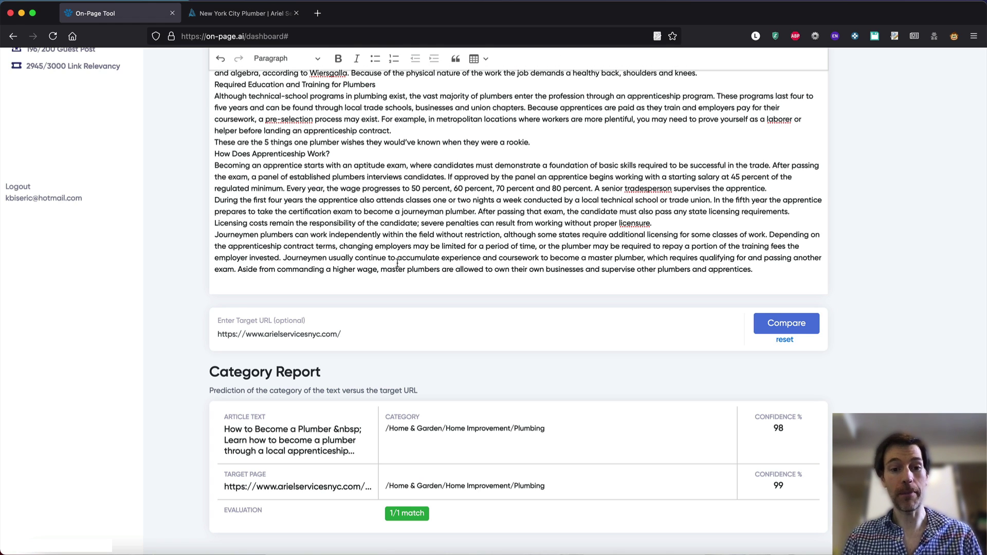
click(387, 429)
drag(386, 428, 507, 429)
click(452, 290)
scroll(452, 290, up, 10)
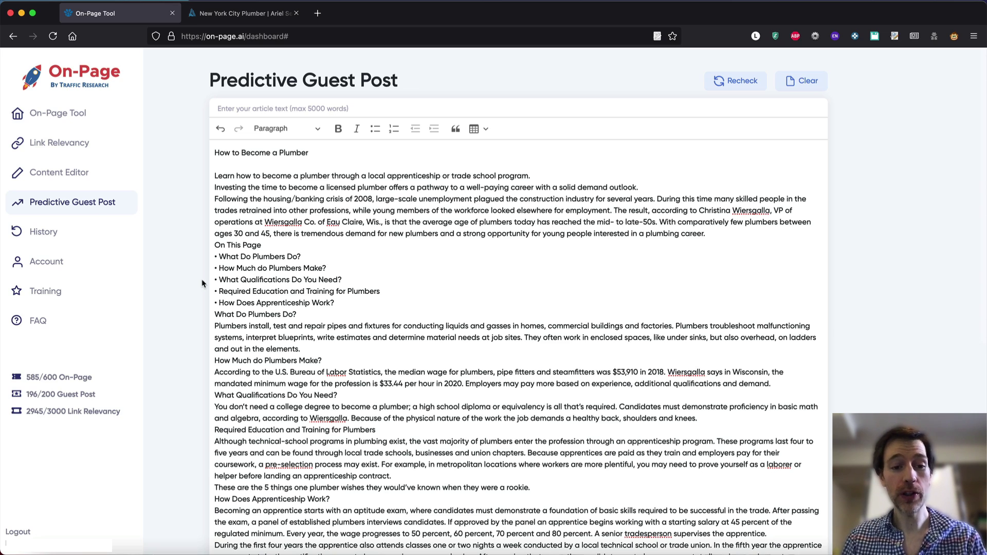
scroll(201, 287, down, 3)
scroll(200, 287, up, 3)
scroll(201, 286, down, 1)
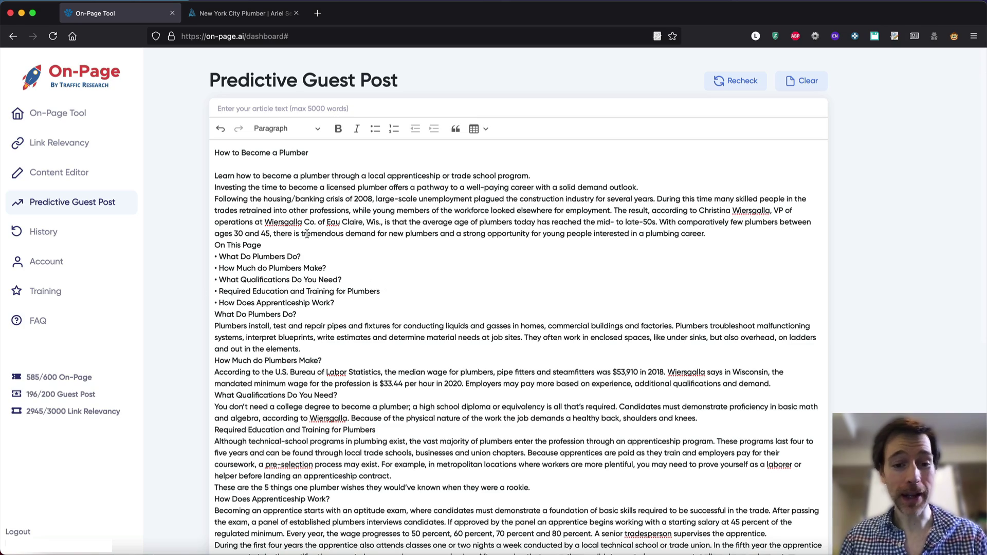
scroll(185, 390, down, 10)
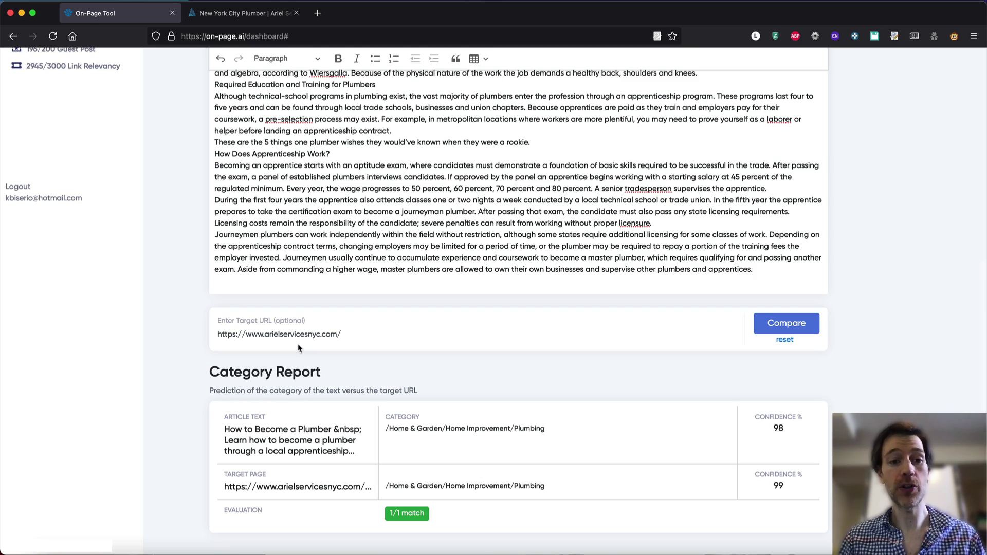
scroll(188, 244, up, 10)
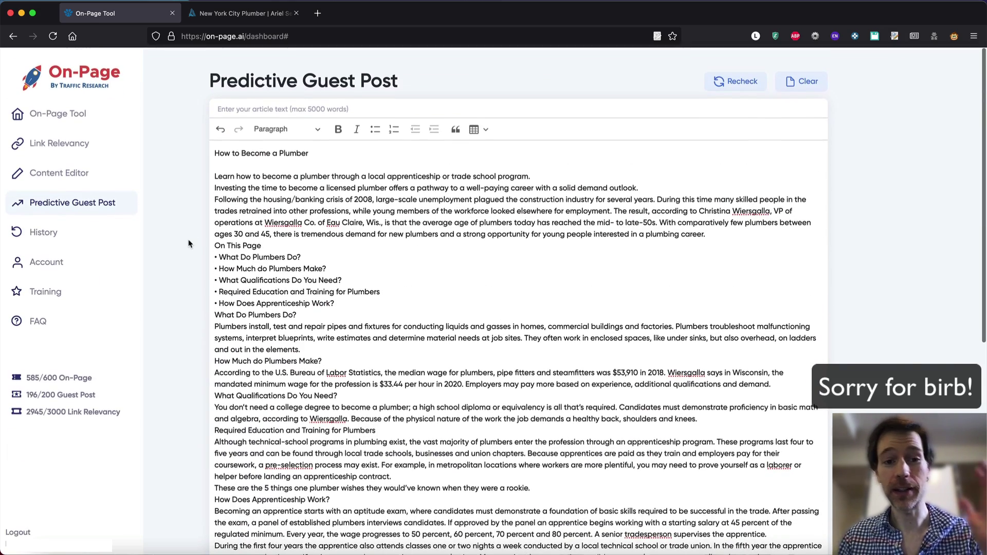